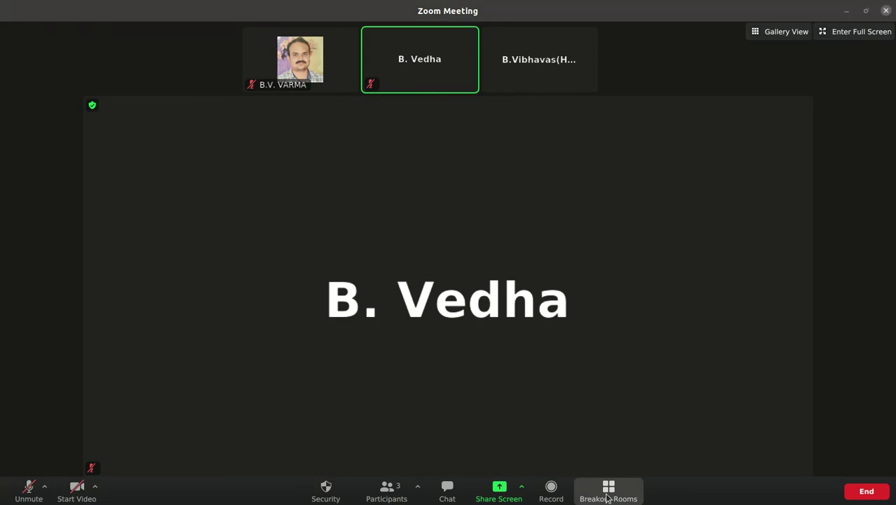
# Create 5 breakout rooms for the meeting with participants assigned manually.
pyautogui.click(607, 493)
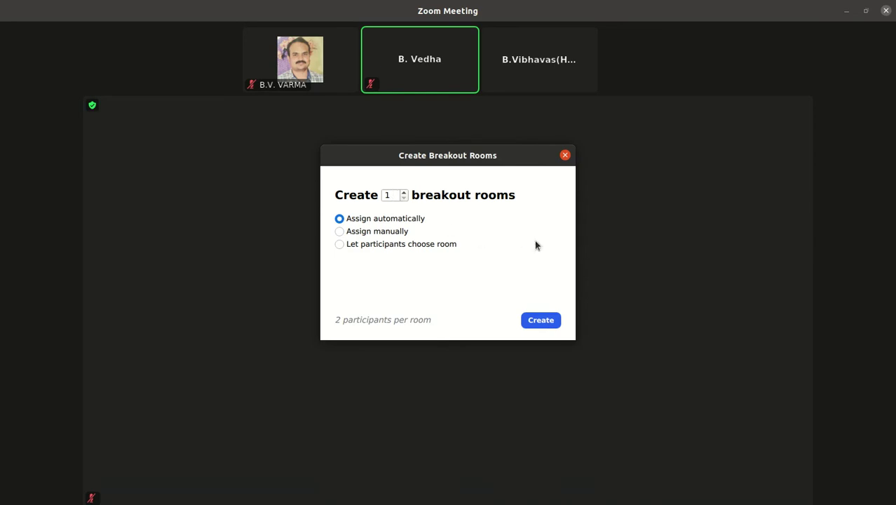
pyautogui.click(564, 155)
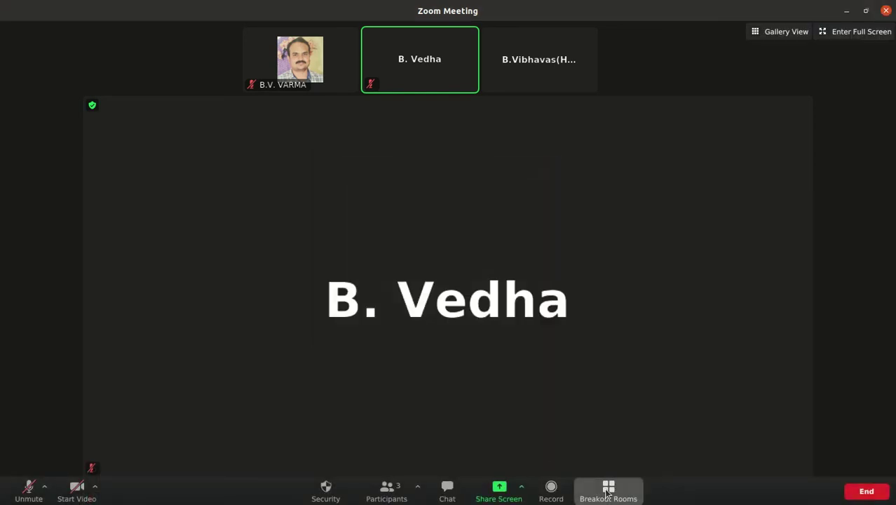
pyautogui.click(607, 492)
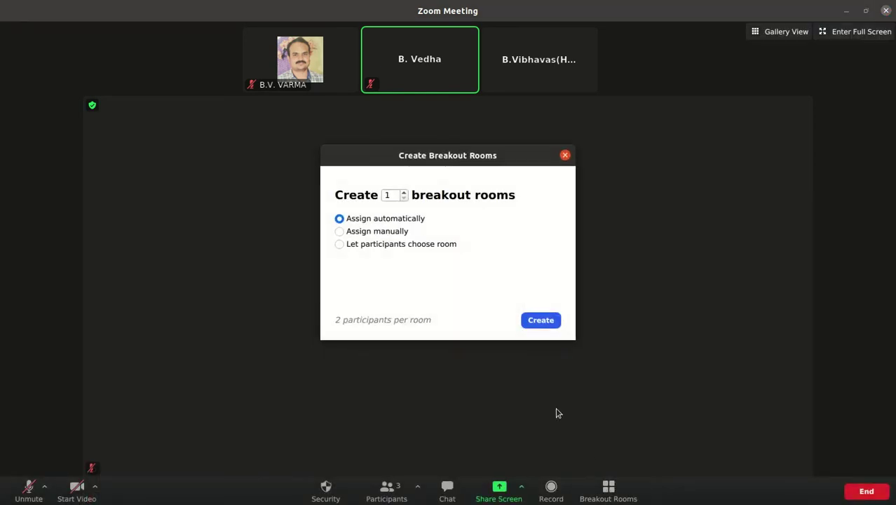
pyautogui.doubleClick(391, 194)
pyautogui.write('5')
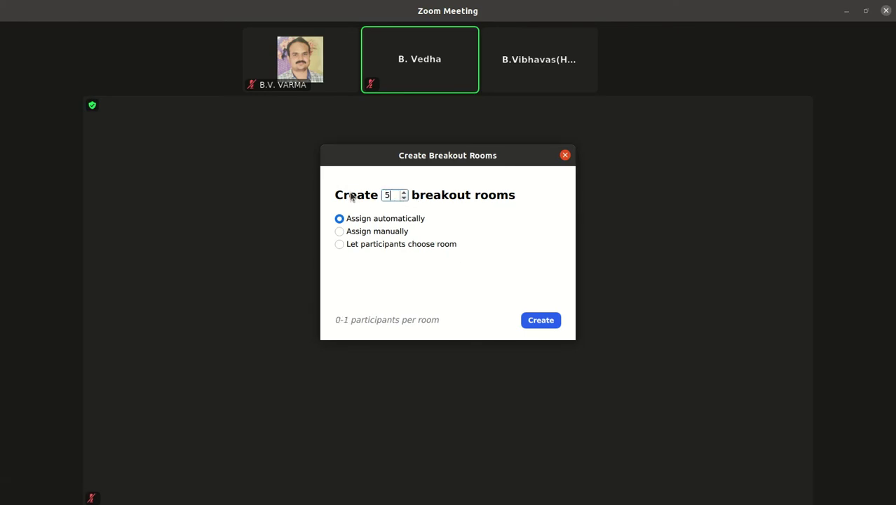
pyautogui.click(376, 232)
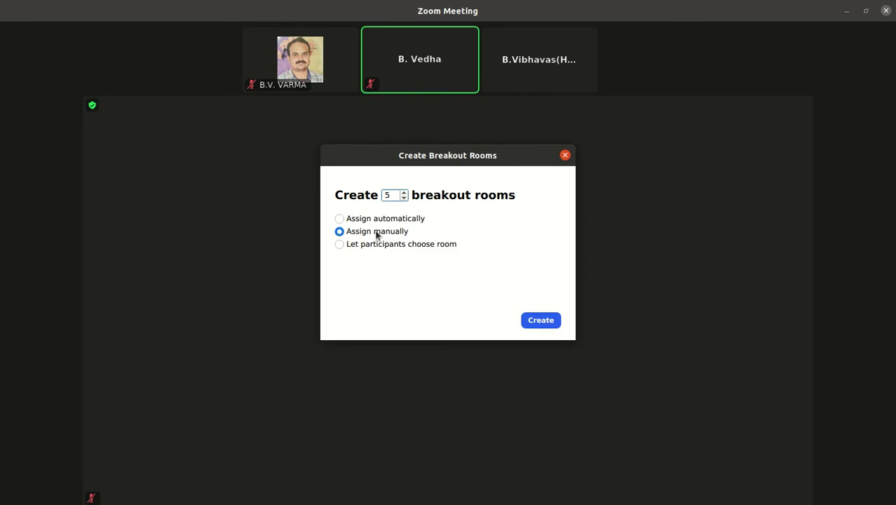
pyautogui.click(541, 320)
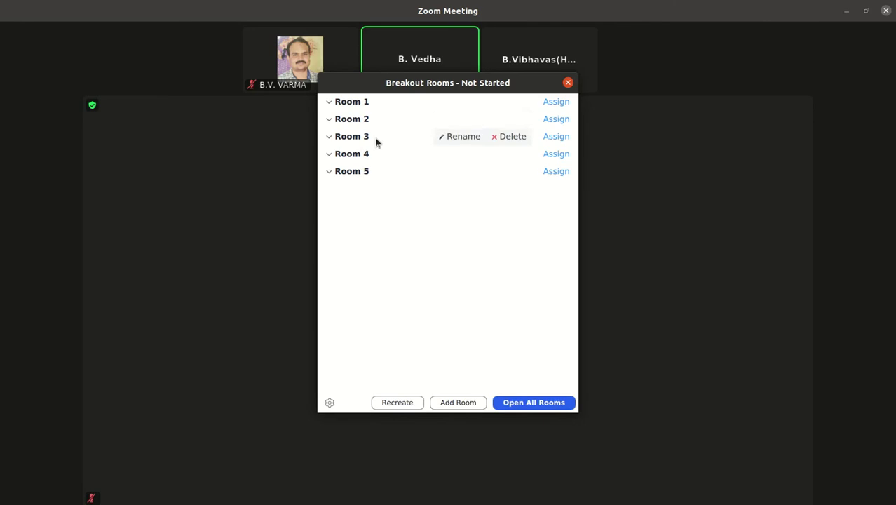
# Check which participants can be assigned to Room 1 and Room 2, and close the breakout rooms window.
pyautogui.click(556, 101)
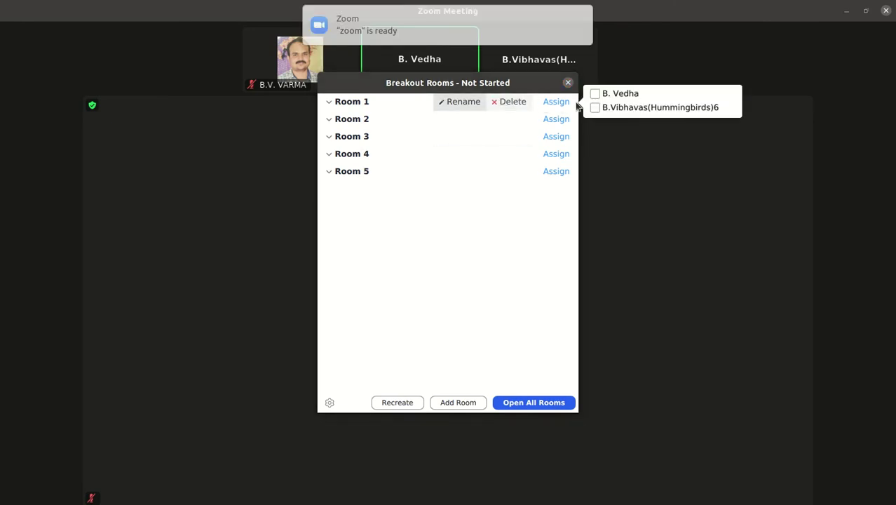
pyautogui.click(556, 120)
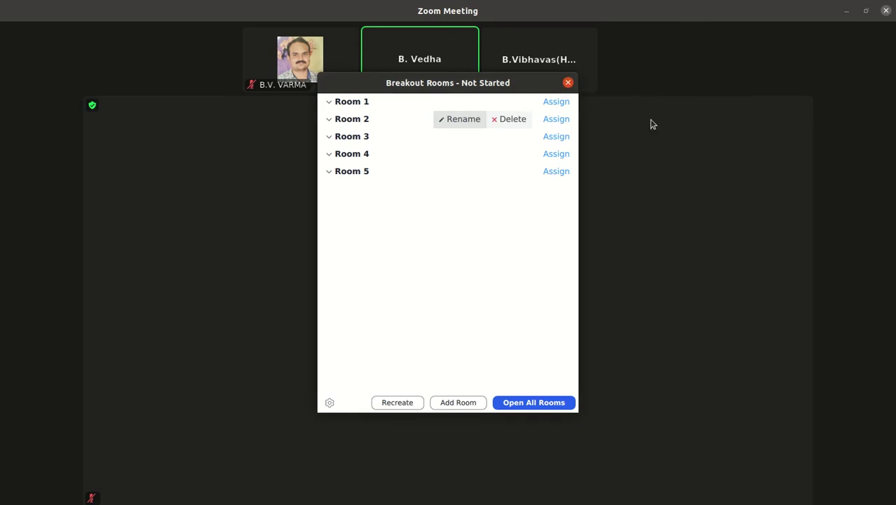
pyautogui.click(565, 122)
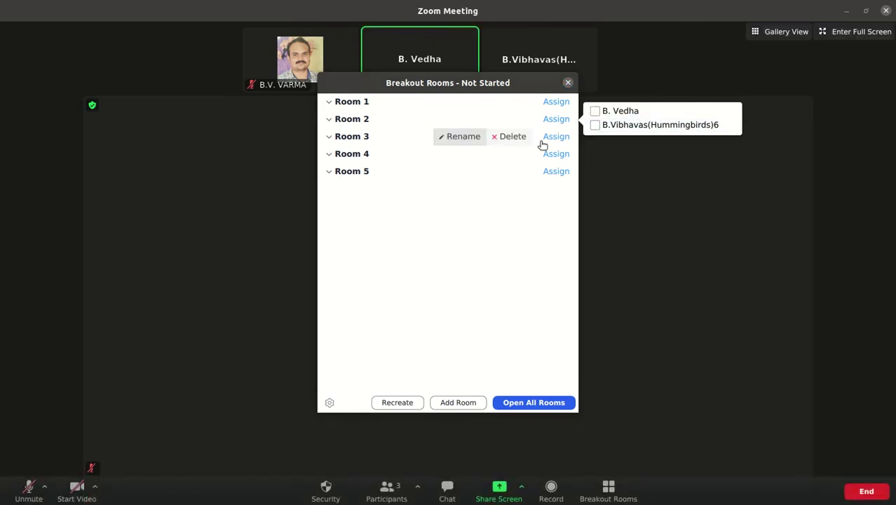
pyautogui.click(520, 207)
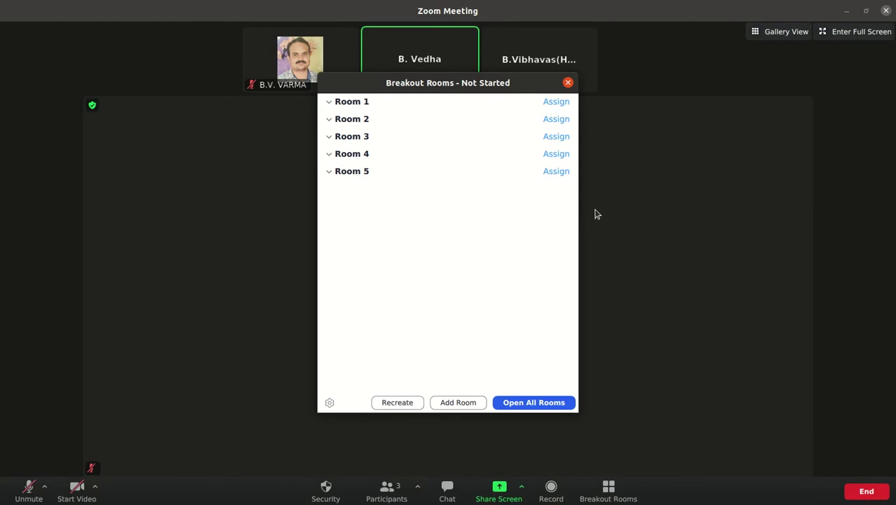
pyautogui.click(568, 82)
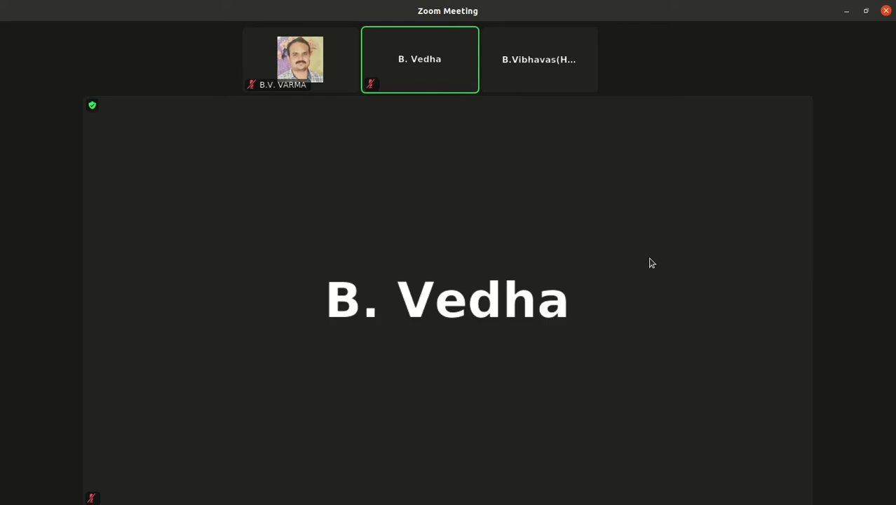
# Open the settings from the meeting information and review the Video, Audio, Share Screen and Chat options.
pyautogui.moveTo(644, 309)
pyautogui.moveTo(610, 470)
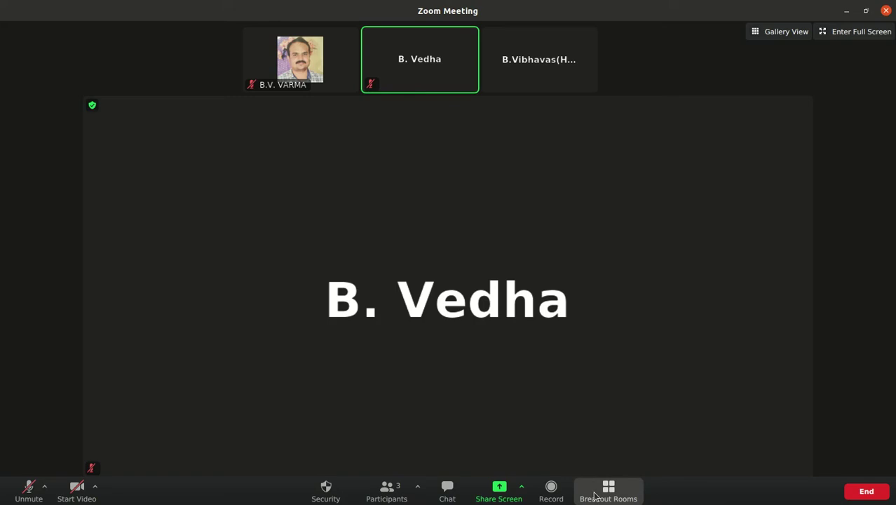
pyautogui.click(94, 107)
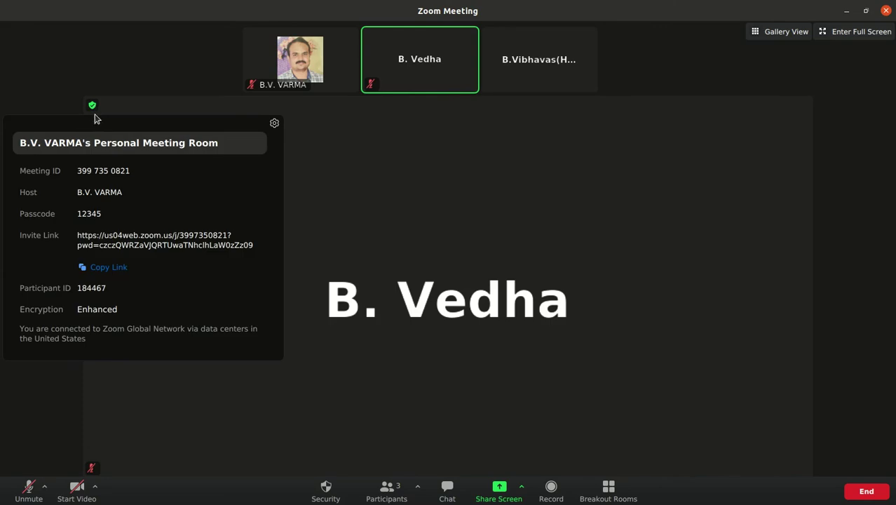
pyautogui.click(275, 126)
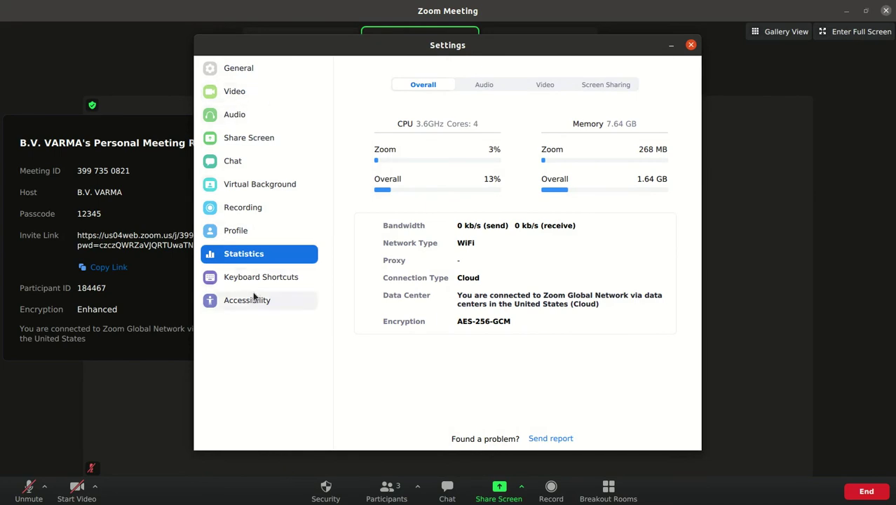
pyautogui.click(231, 95)
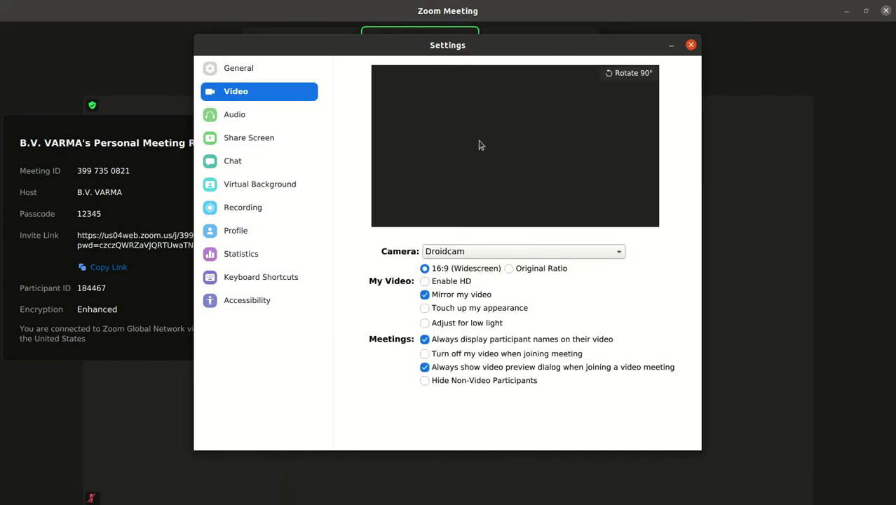
pyautogui.click(237, 118)
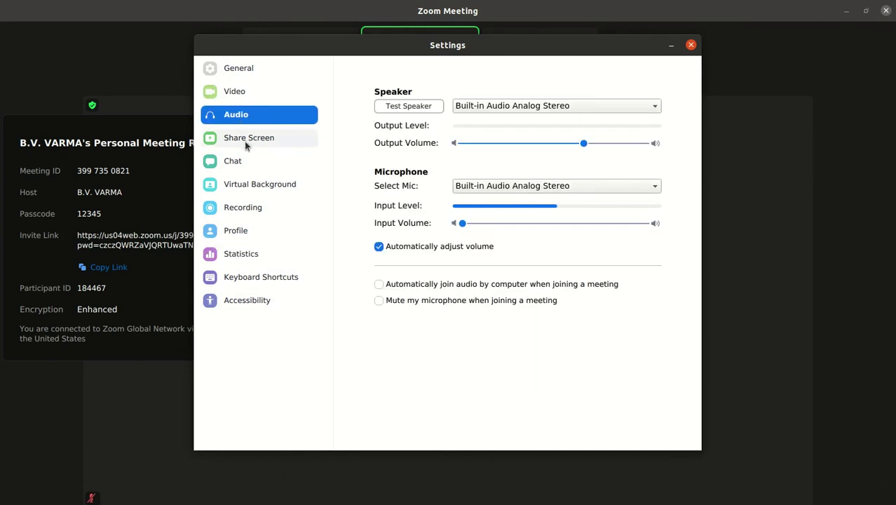
pyautogui.click(240, 145)
pyautogui.click(241, 161)
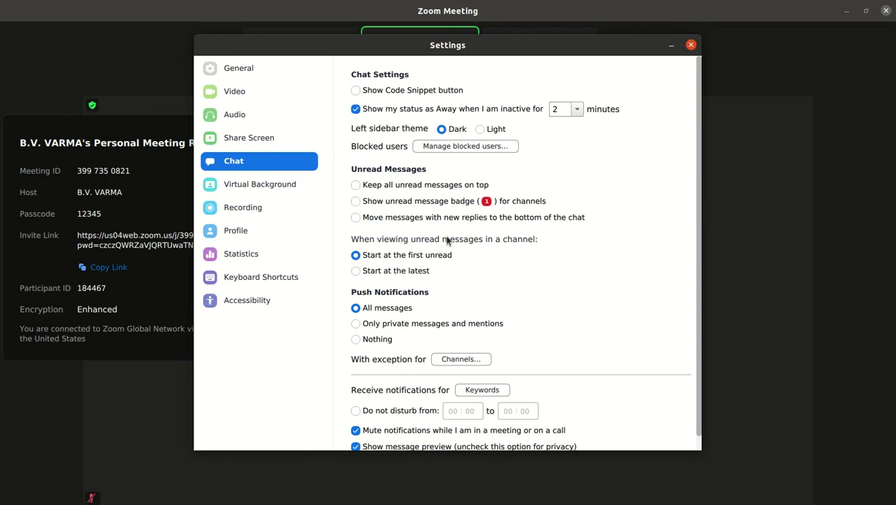
pyautogui.scroll(-1, 447, 241)
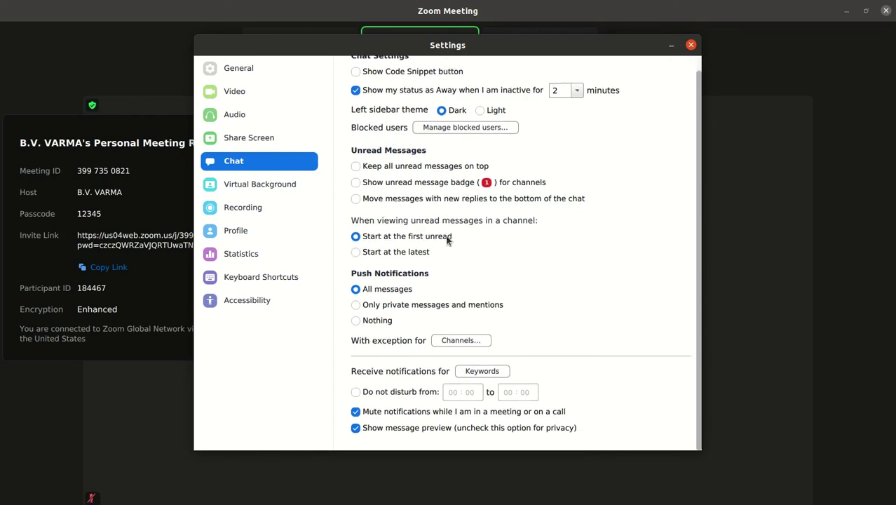
pyautogui.scroll(1, 428, 218)
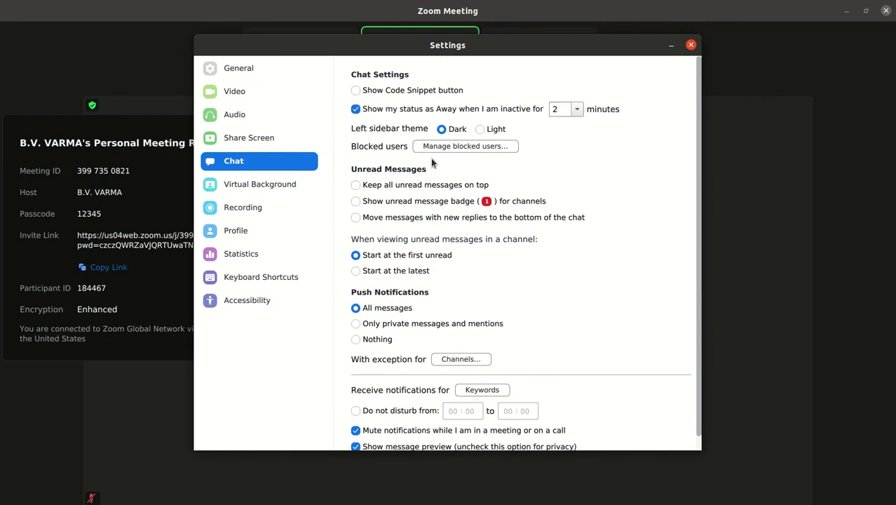
# Try the green grass image as virtual background and set the background back to None.
pyautogui.click(278, 192)
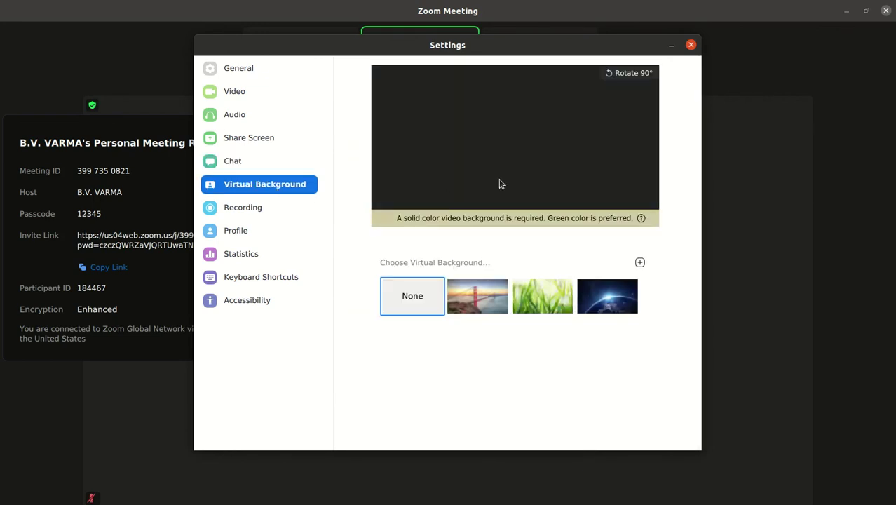
pyautogui.click(541, 300)
pyautogui.click(416, 297)
# Review the Recording, Profile, Statistics, Keyboard Shortcuts and Accessibility settings.
pyautogui.click(245, 210)
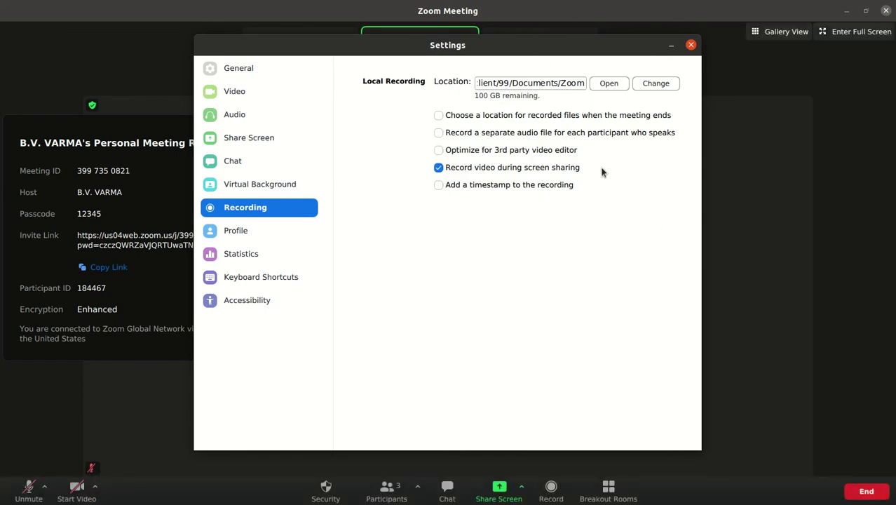
pyautogui.click(251, 241)
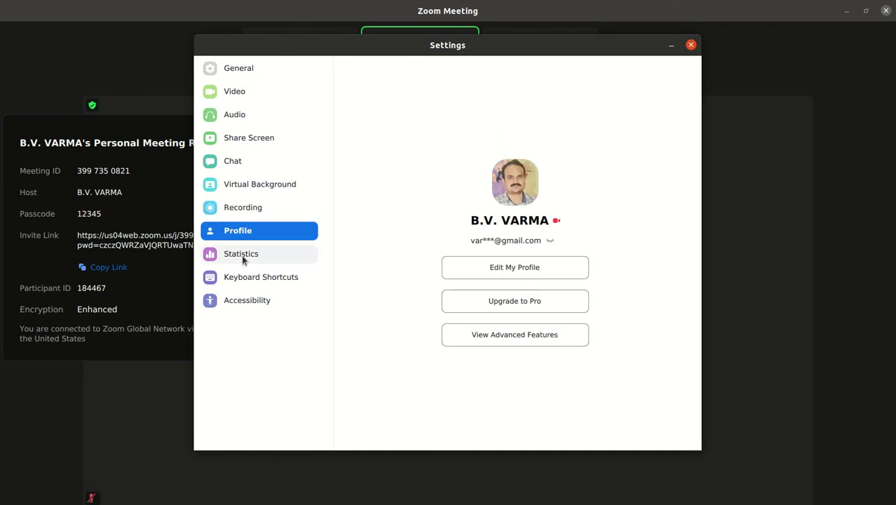
pyautogui.click(241, 254)
pyautogui.click(252, 273)
pyautogui.click(254, 295)
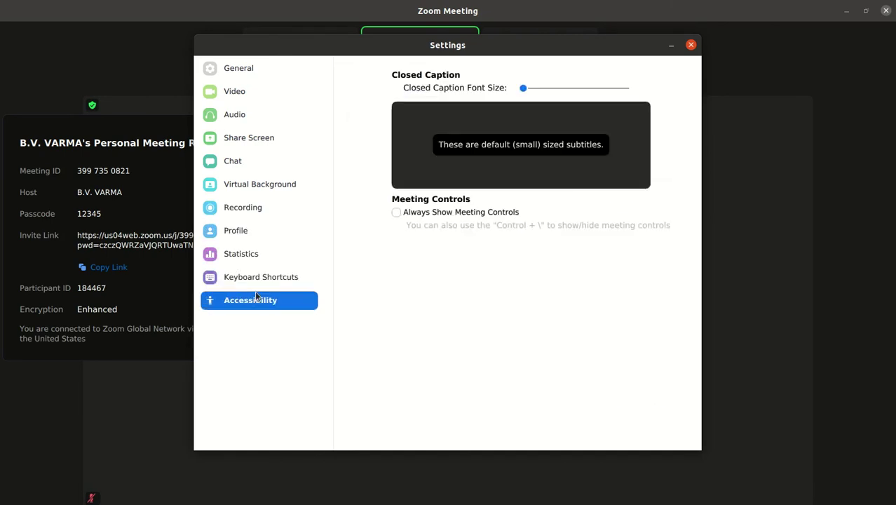
# View the account's advanced features in Firefox and open the personal Settings page there.
pyautogui.click(251, 236)
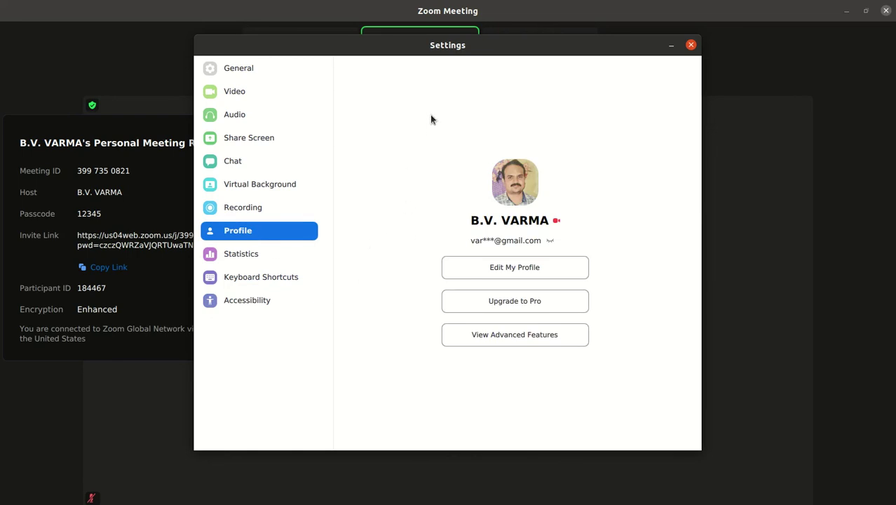
pyautogui.click(501, 338)
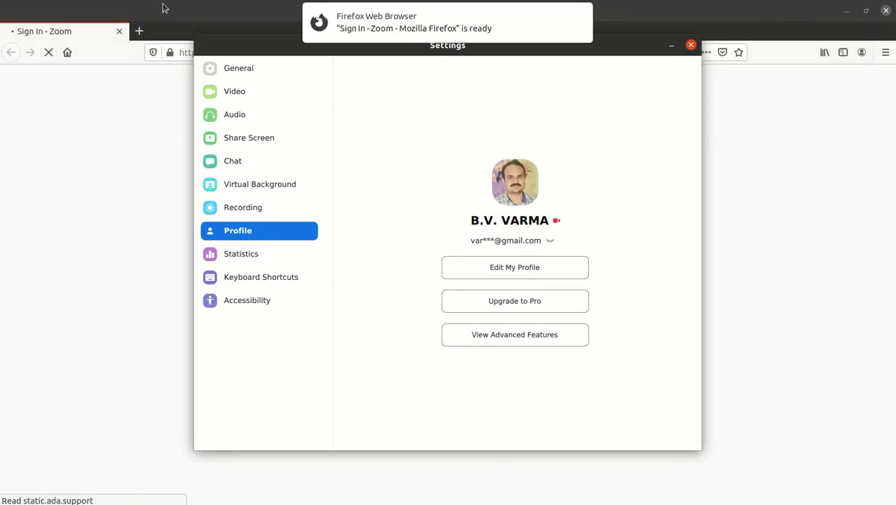
pyautogui.click(670, 46)
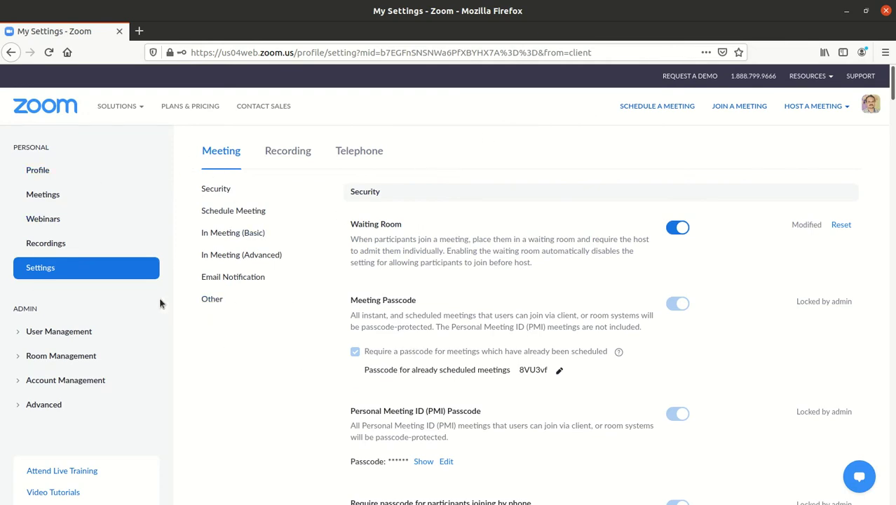
pyautogui.click(59, 274)
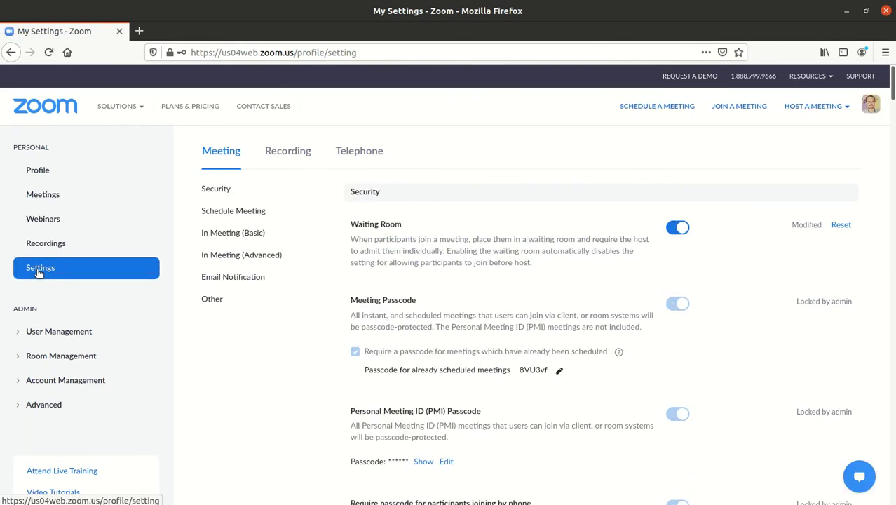
# Look through the In Meeting (Basic) and In Meeting (Advanced) settings for the Breakout room option.
pyautogui.click(229, 236)
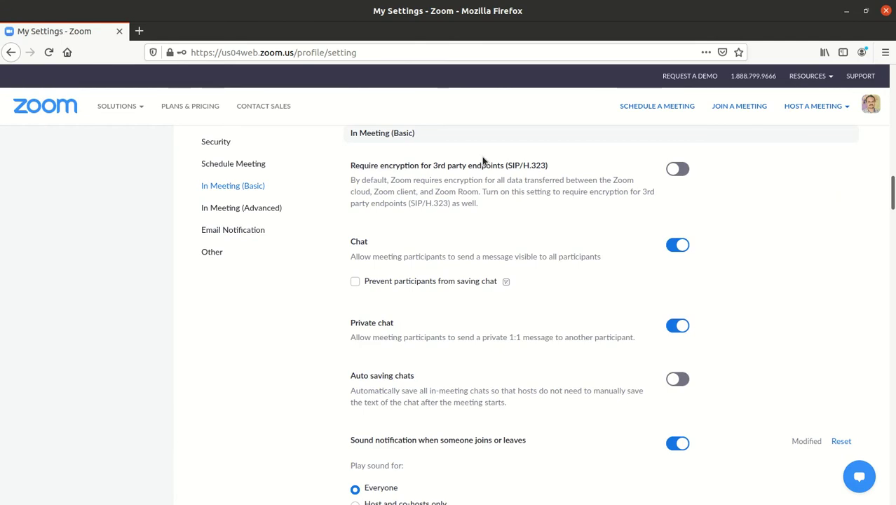
pyautogui.scroll(-2, 470, 249)
pyautogui.scroll(-5, 469, 252)
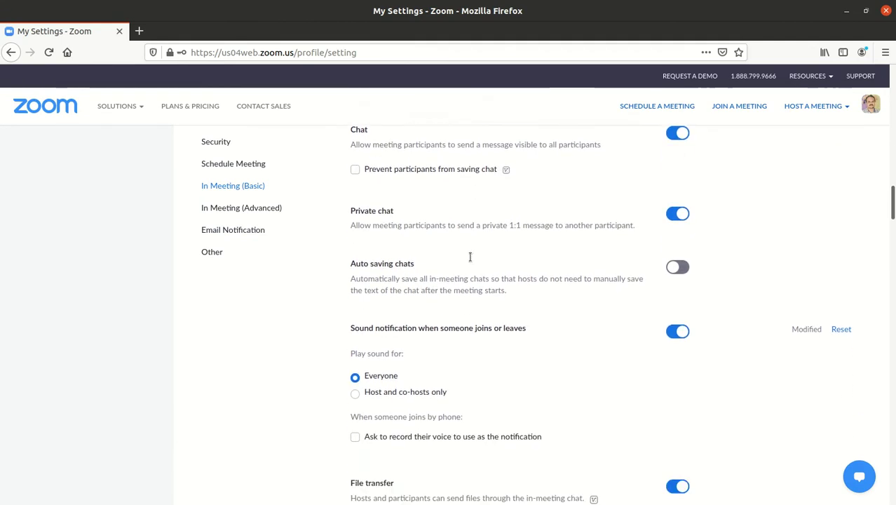
pyautogui.scroll(5, 471, 261)
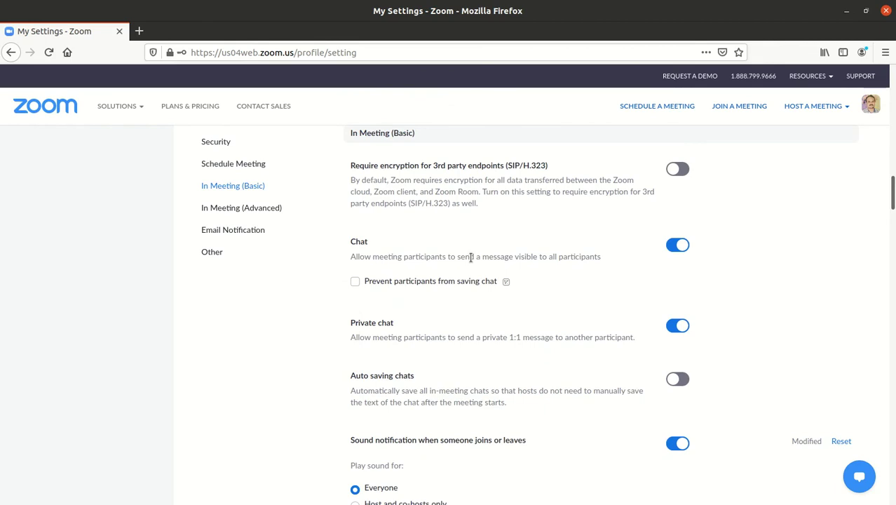
pyautogui.scroll(-11, 471, 257)
pyautogui.scroll(-8, 470, 262)
pyautogui.scroll(-10, 470, 260)
pyautogui.scroll(-6, 471, 261)
pyautogui.scroll(-5, 471, 261)
pyautogui.scroll(-3, 470, 261)
pyautogui.scroll(-4, 470, 259)
pyautogui.scroll(6, 470, 259)
pyautogui.scroll(3, 470, 260)
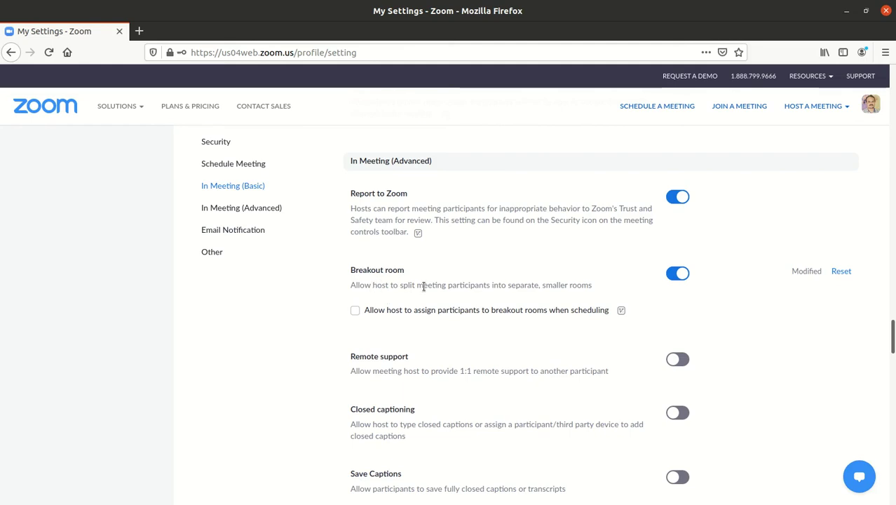
# Turn the Breakout room setting off and on again, and close the browser to return to the meeting.
pyautogui.moveTo(595, 291); pyautogui.dragTo(349, 293)
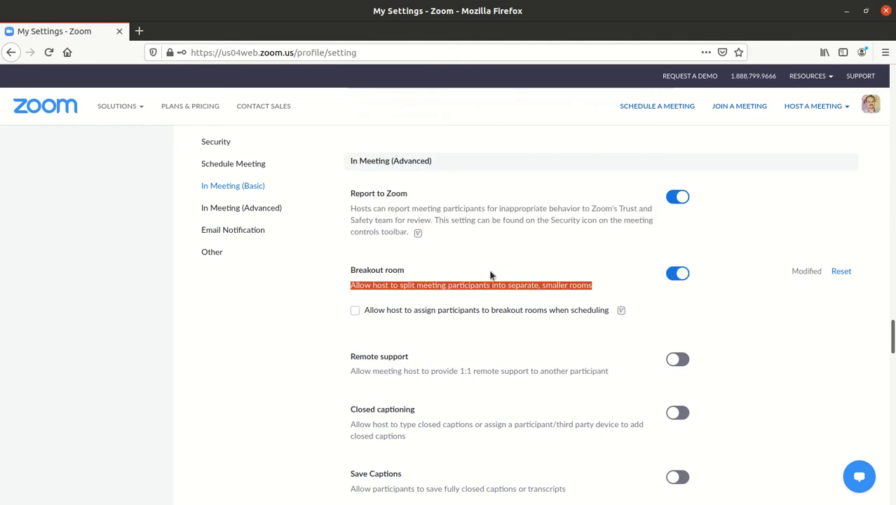
pyautogui.click(673, 275)
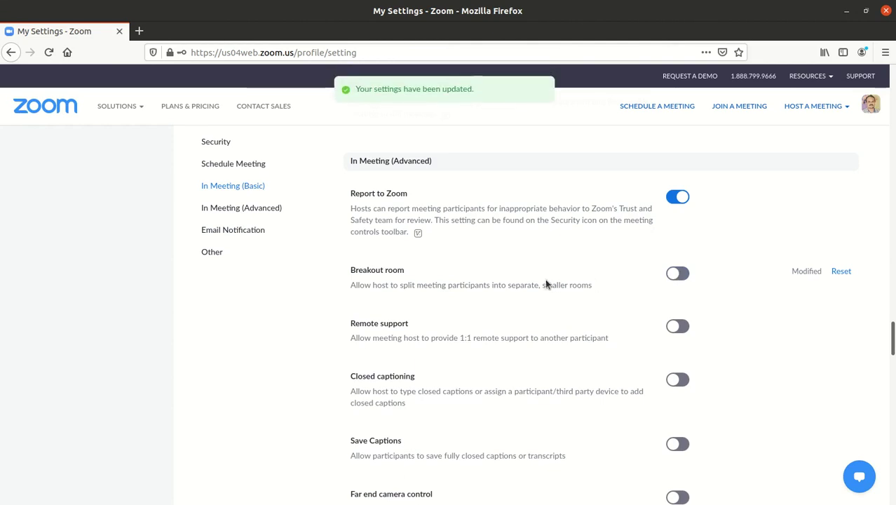
pyautogui.click(678, 274)
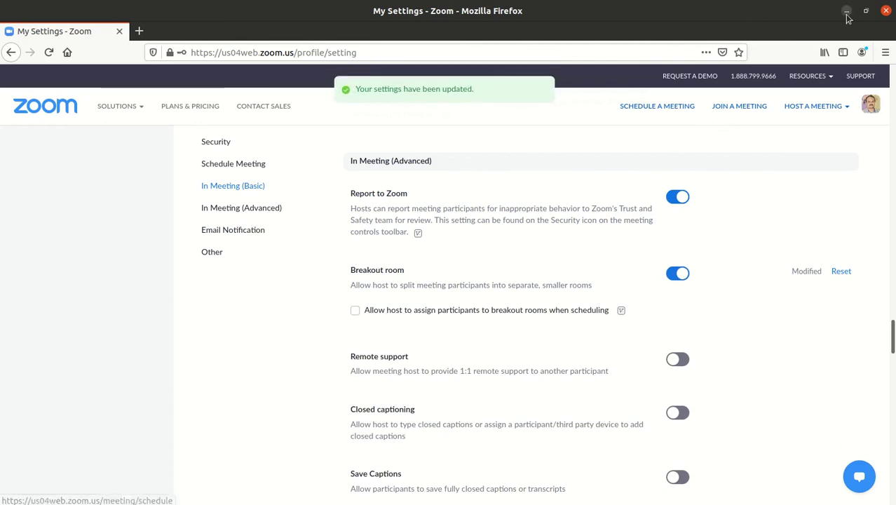
pyautogui.click(885, 11)
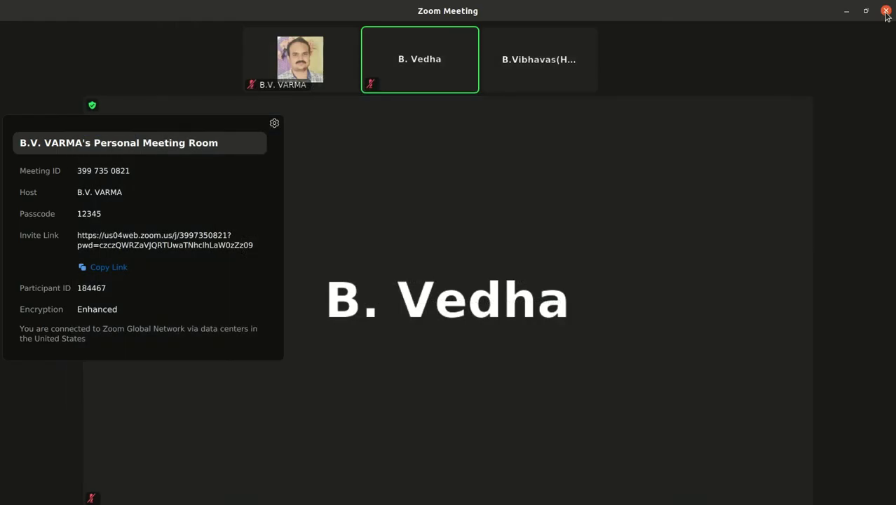
# Dismiss the meeting information and recreate the breakout rooms as 2 rooms.
pyautogui.click(537, 196)
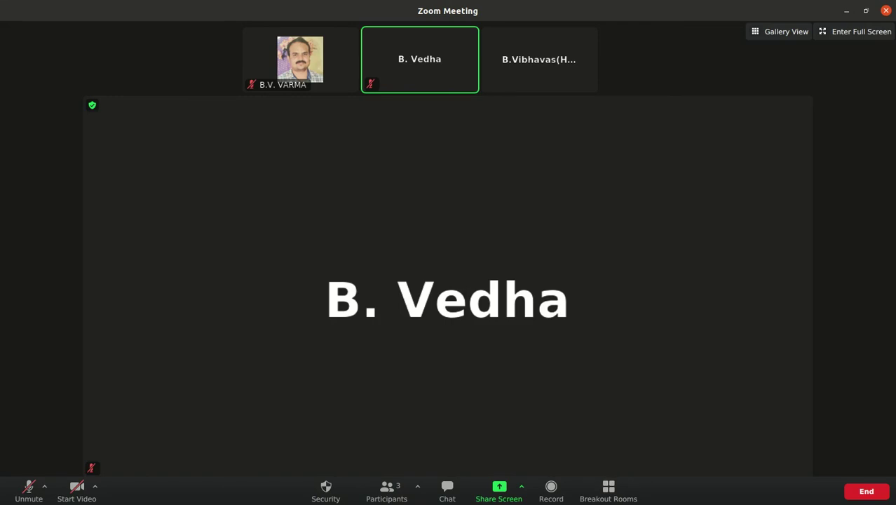
pyautogui.click(608, 491)
pyautogui.moveTo(334, 105)
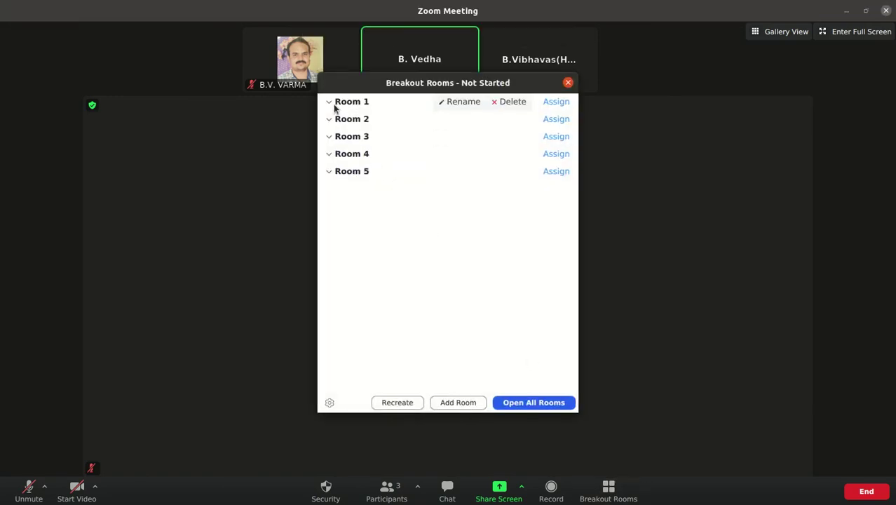
pyautogui.click(396, 401)
pyautogui.doubleClick(336, 249)
pyautogui.write('2')
pyautogui.click(473, 378)
pyautogui.moveTo(360, 99)
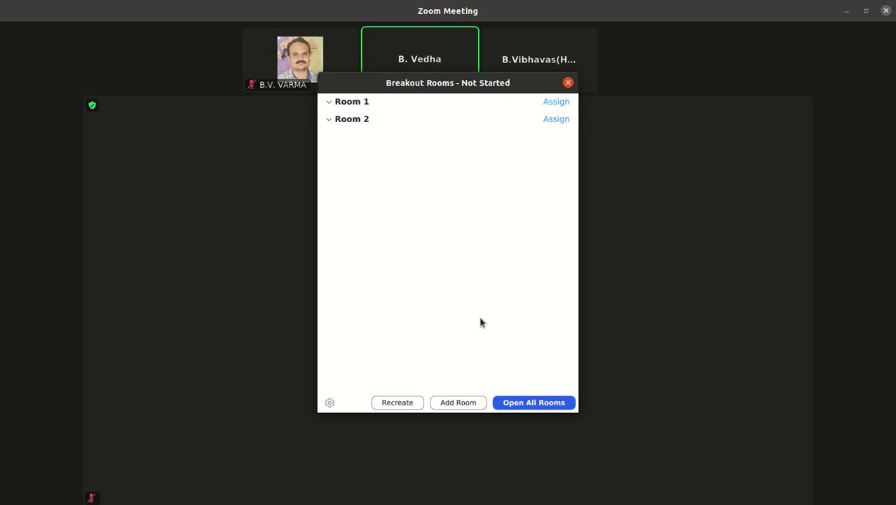
# Recreate 2 breakout rooms with the option to let participants choose their room.
pyautogui.click(396, 402)
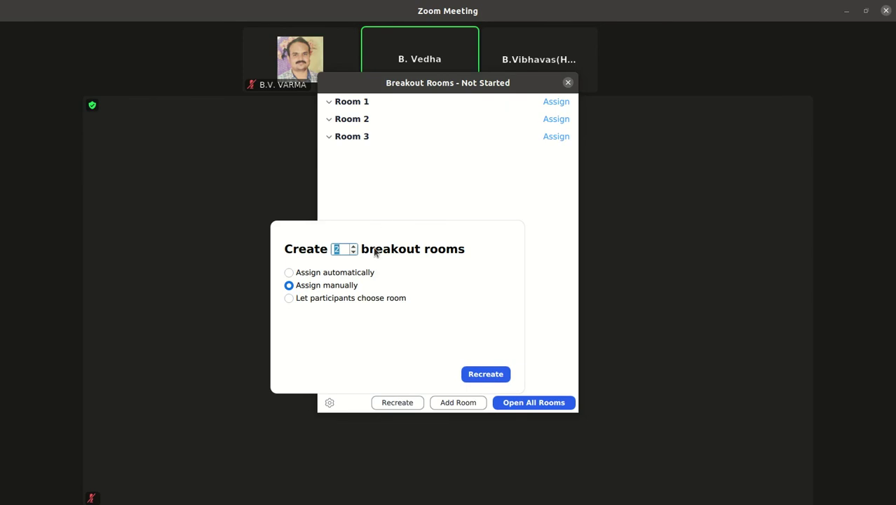
pyautogui.click(319, 303)
pyautogui.click(504, 376)
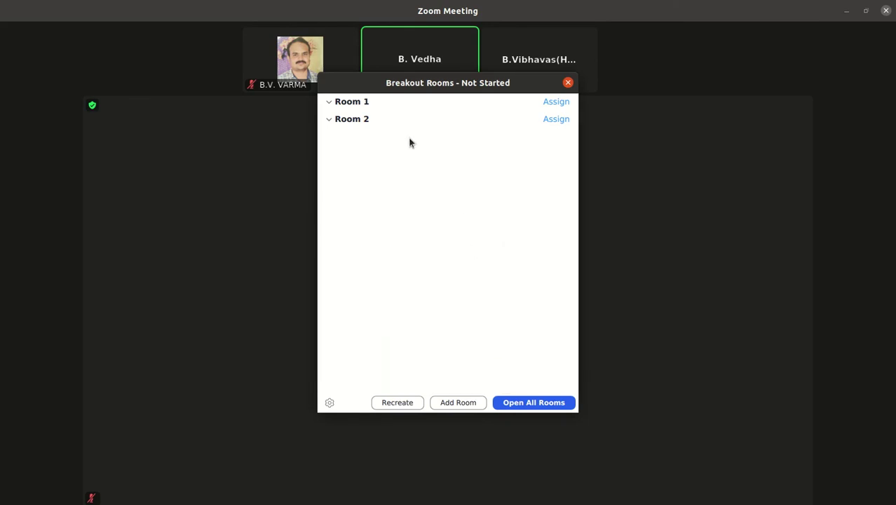
# Open all breakout rooms and show the room choices for assigning the first unassigned participant.
pyautogui.click(548, 403)
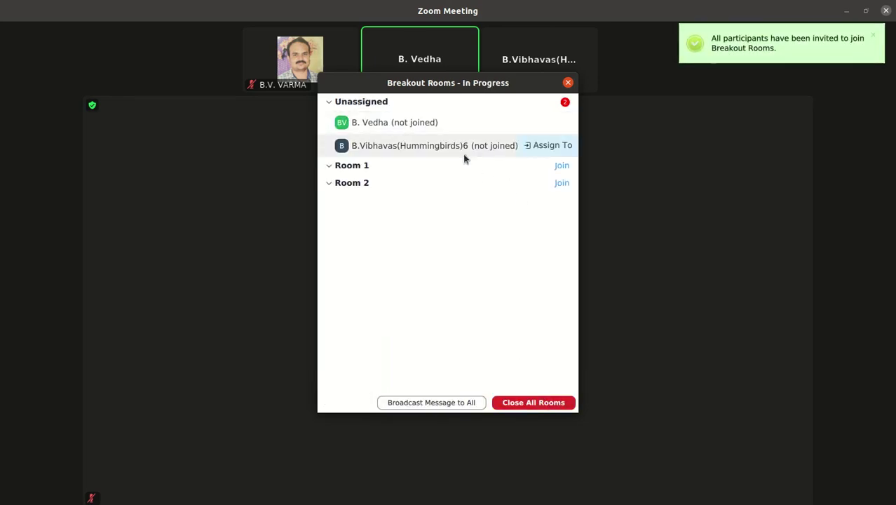
pyautogui.moveTo(400, 128)
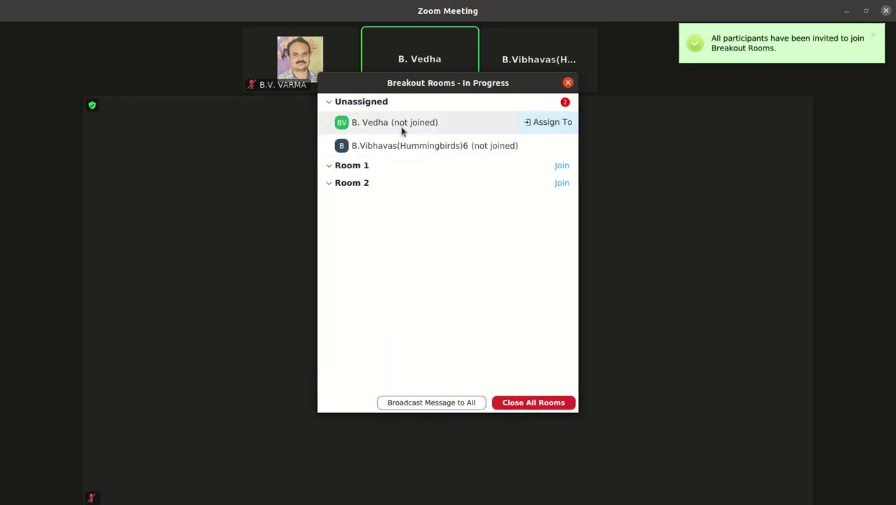
pyautogui.click(542, 127)
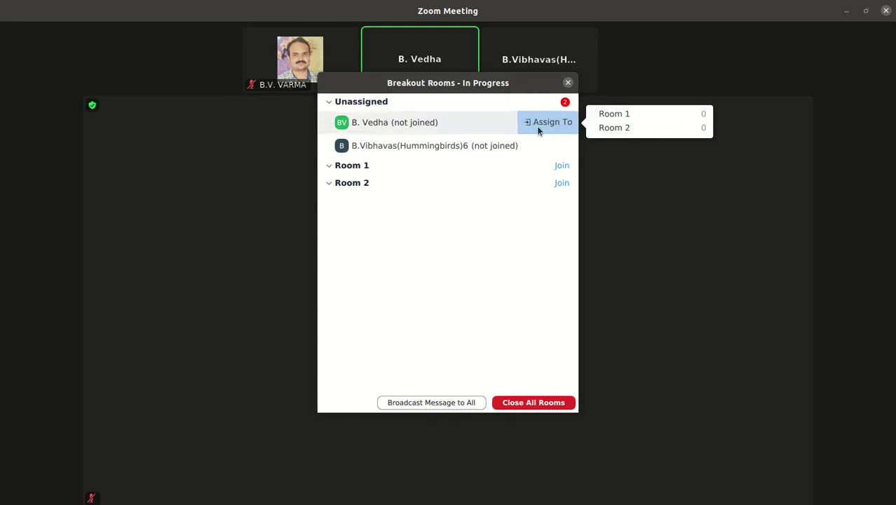
pyautogui.moveTo(548, 125)
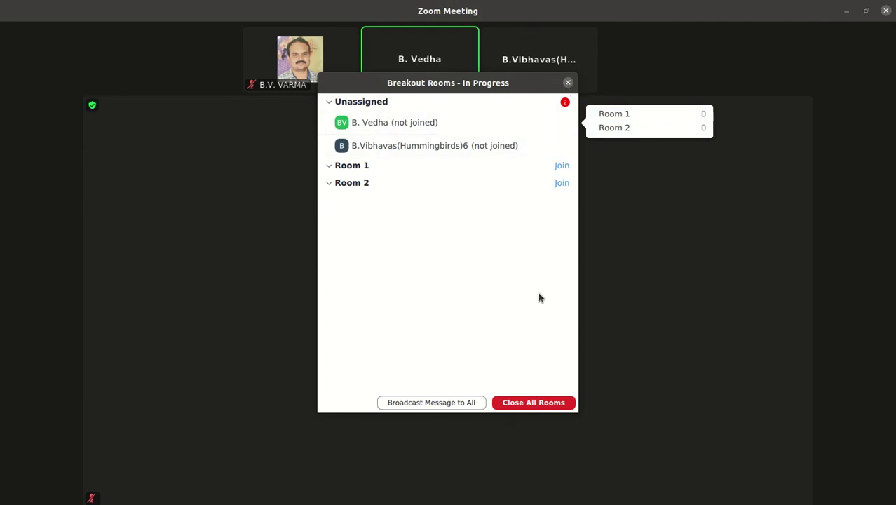
# Close all breakout rooms and dismiss the Breakout Rooms window to return to the meeting.
pyautogui.click(520, 412)
pyautogui.click(521, 407)
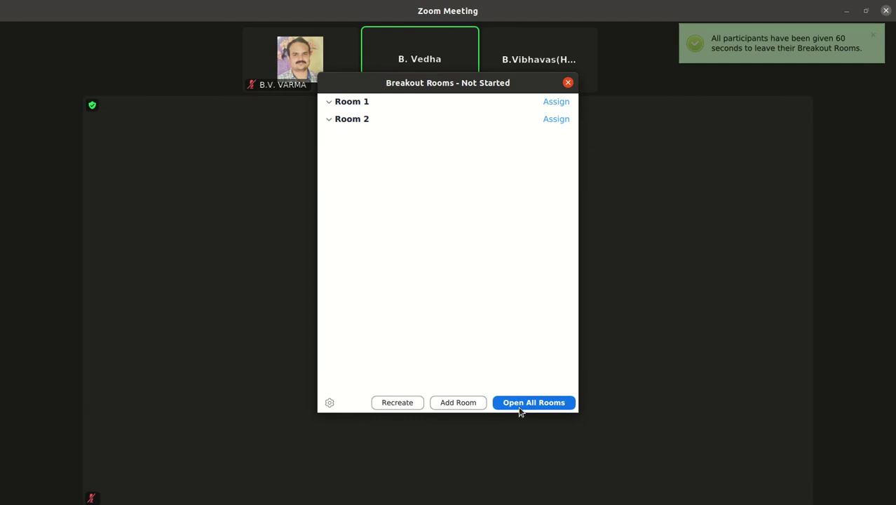
pyautogui.click(568, 82)
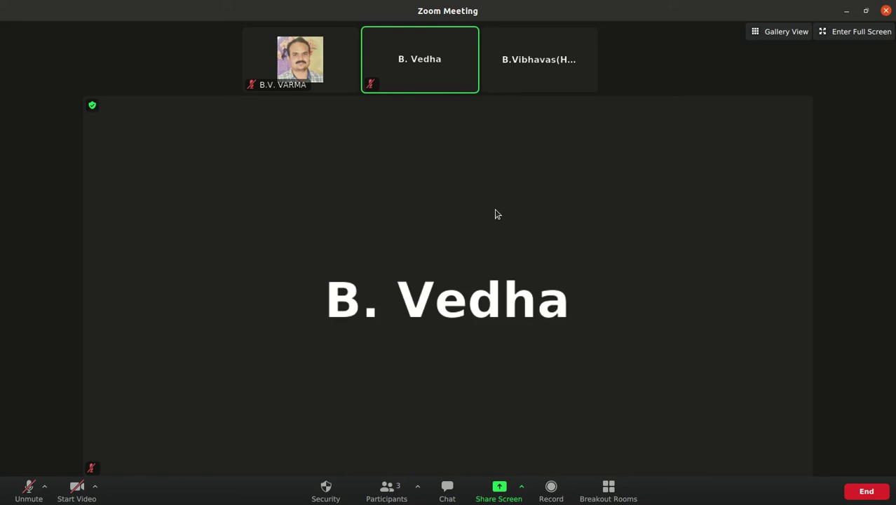
pyautogui.moveTo(659, 413)
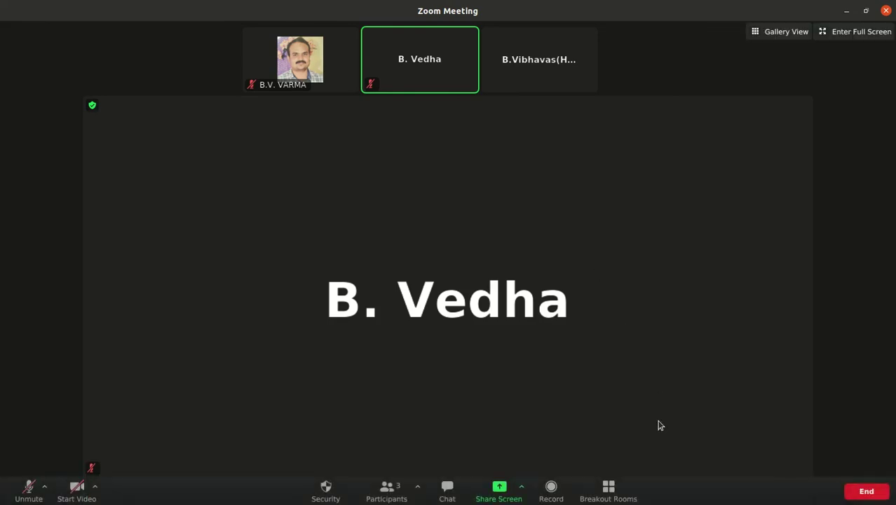